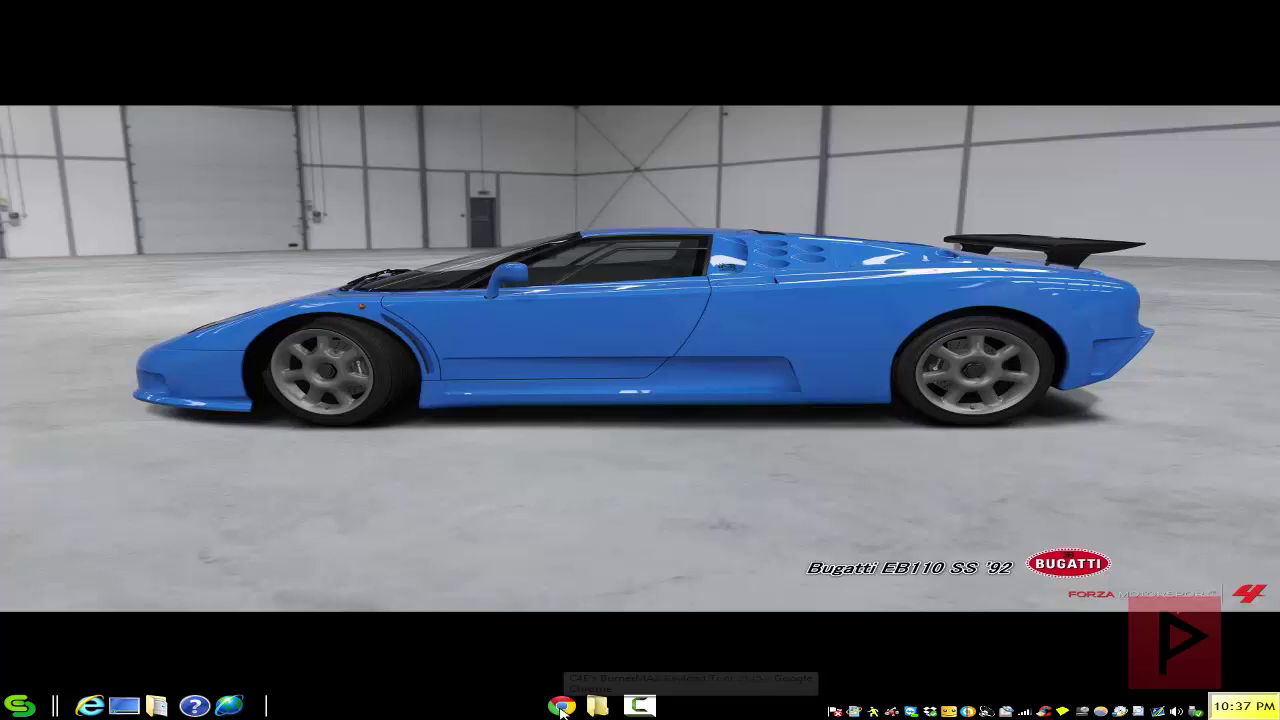
Bring back the BurnerMAX forum thread in the browser and scroll down through it
click(563, 706)
scroll(650, 331, down, 2)
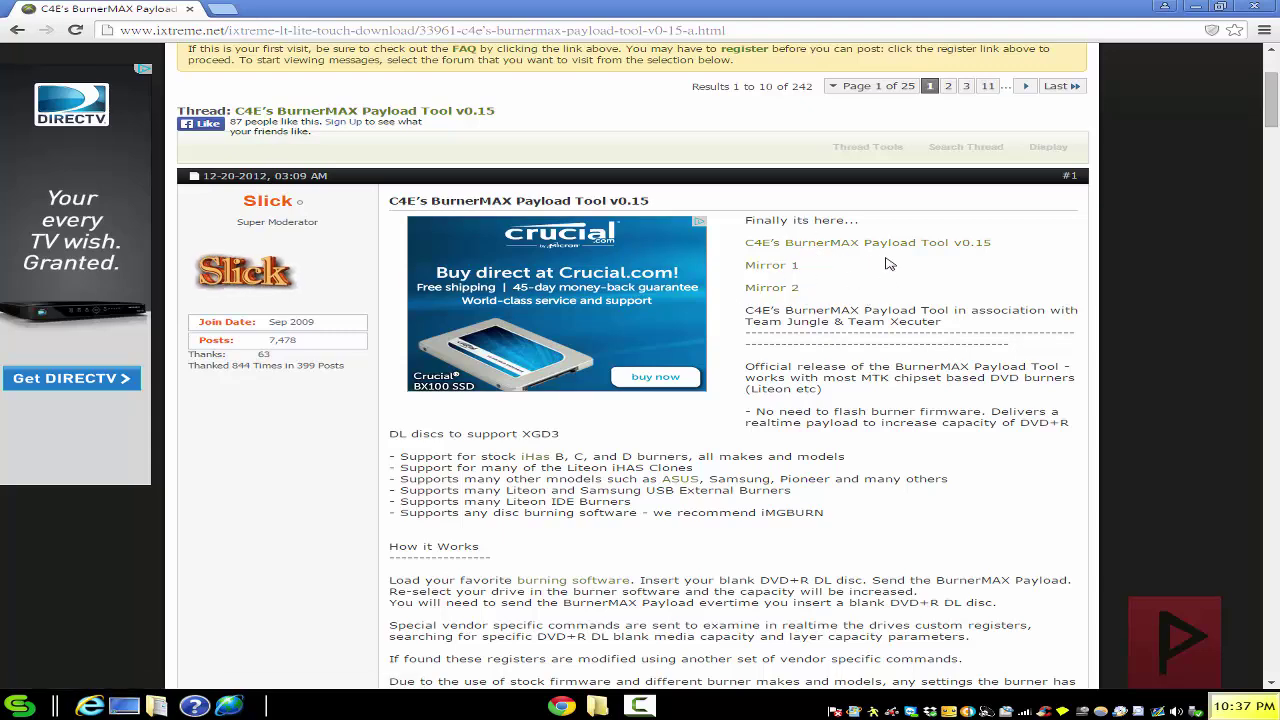
scroll(892, 340, down, 1)
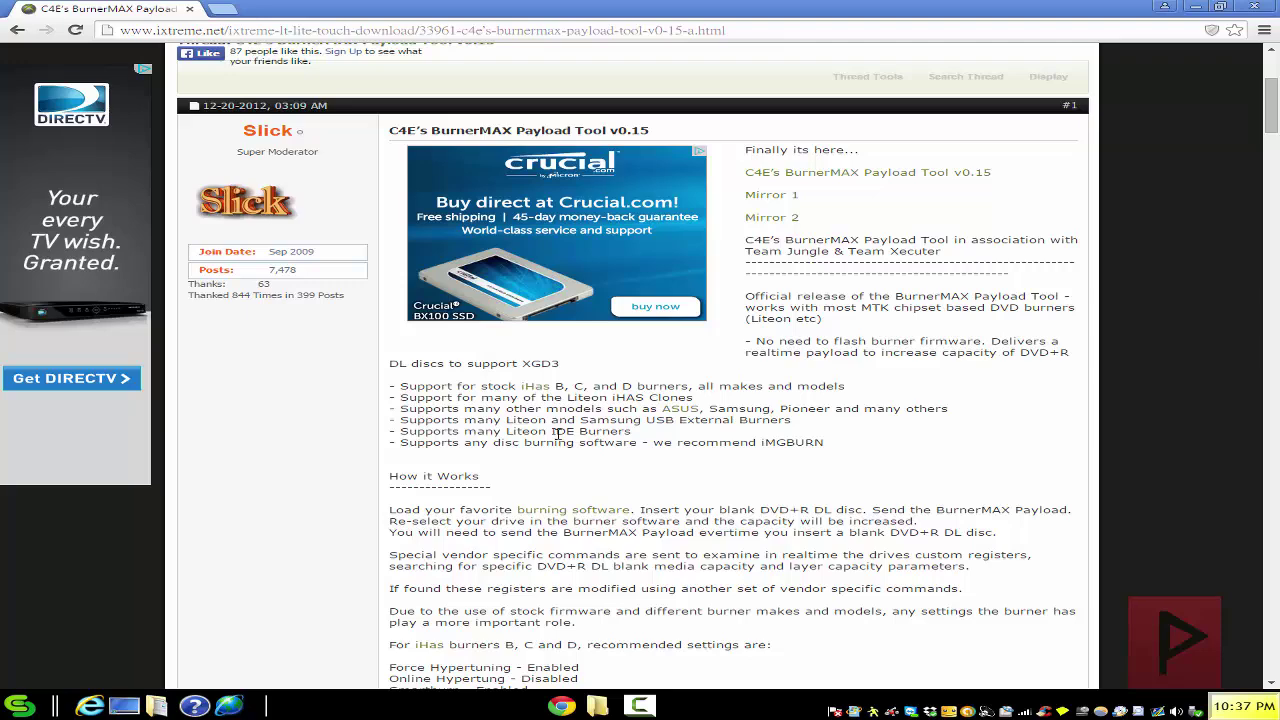
scroll(608, 413, down, 2)
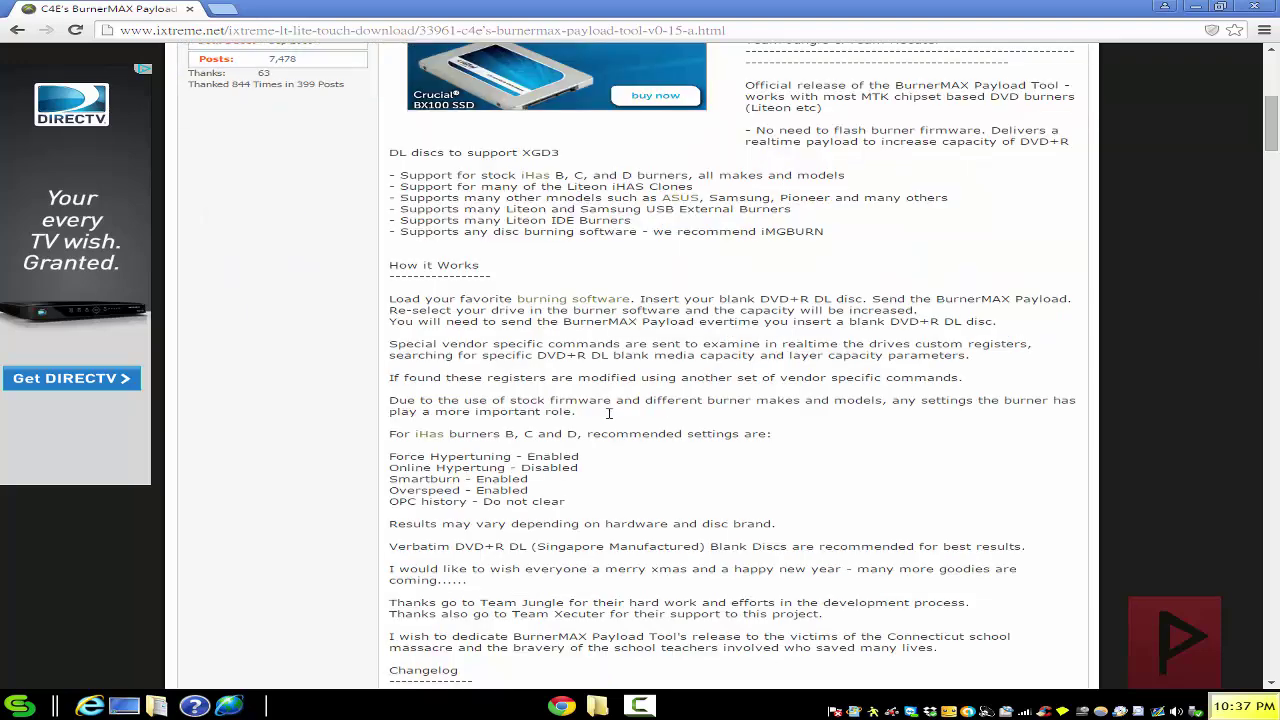
Launch BurnerMax.exe from the BurnerMAX v0.15 folder and select drive N:\ [ATAPI iHAS524 B AL2A]
click(1195, 6)
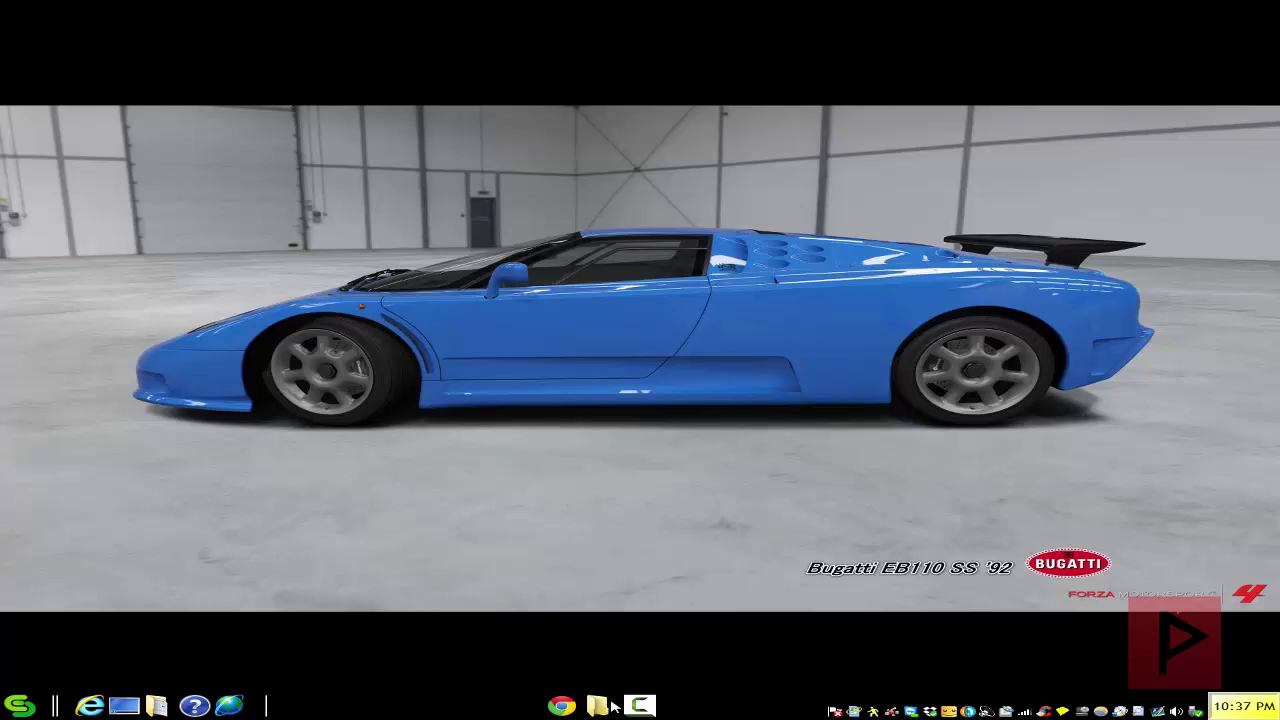
click(614, 706)
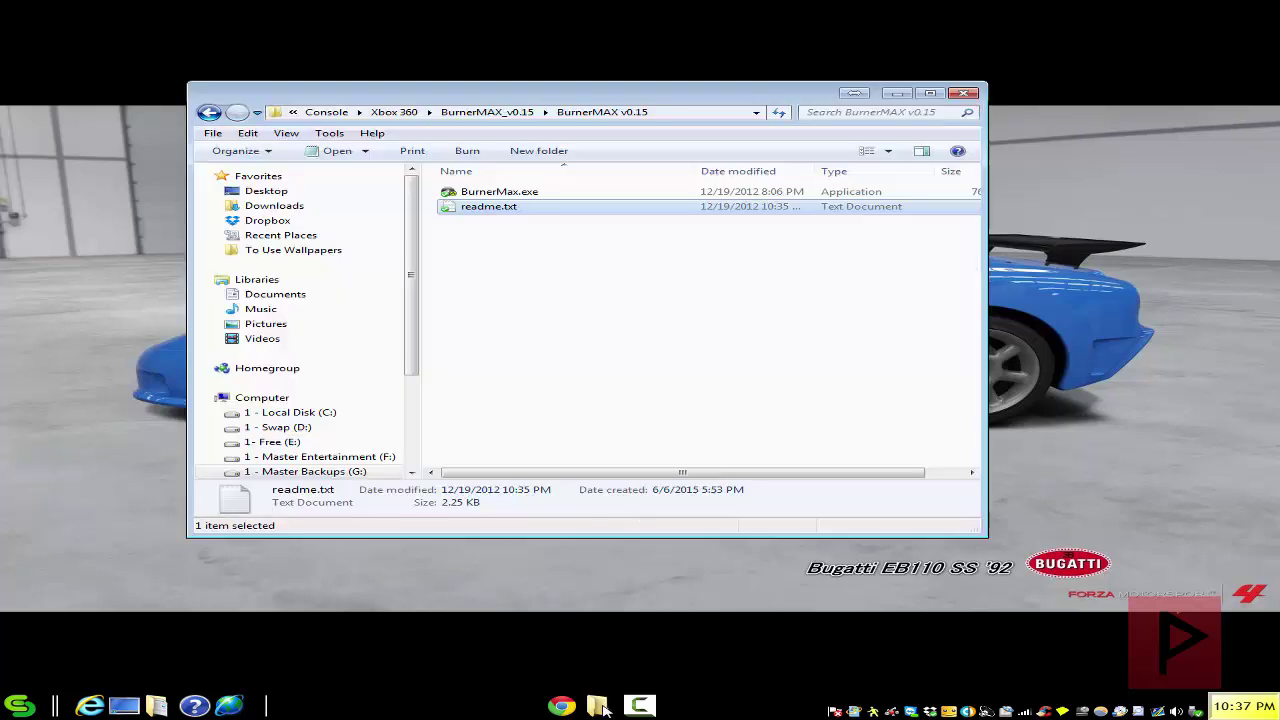
double_click(524, 193)
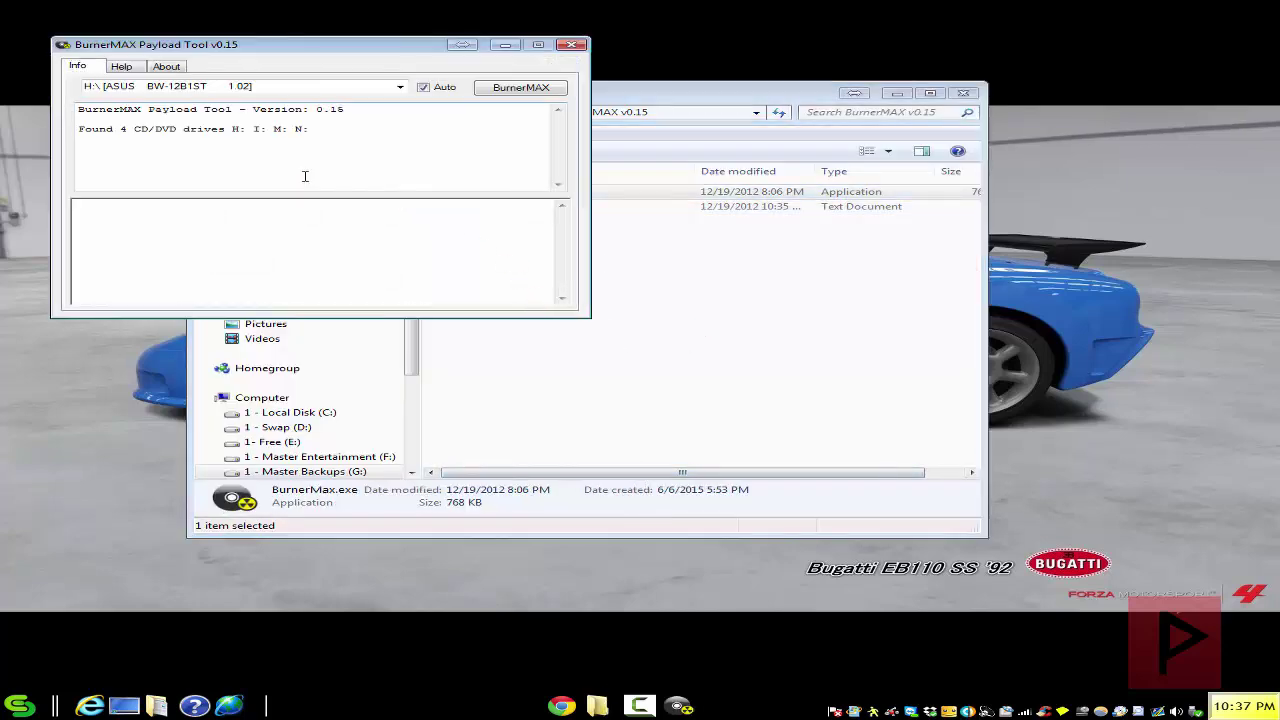
drag(312, 45, 438, 192)
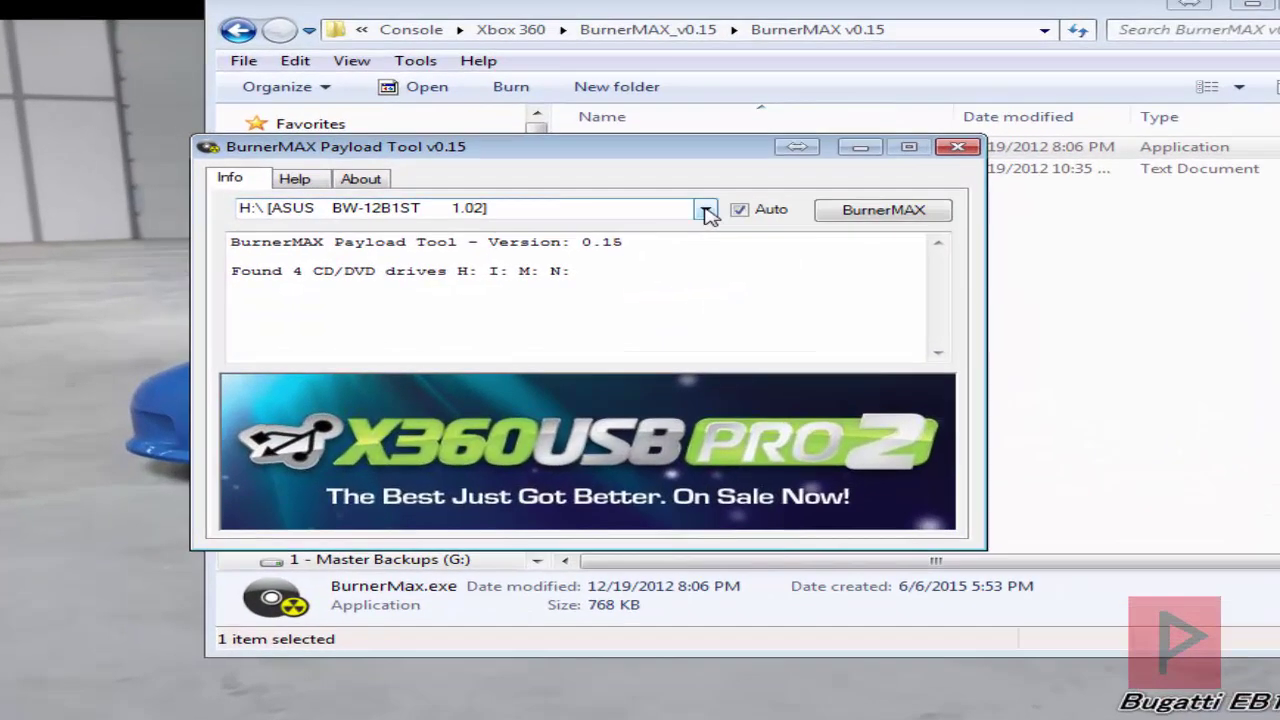
click(706, 211)
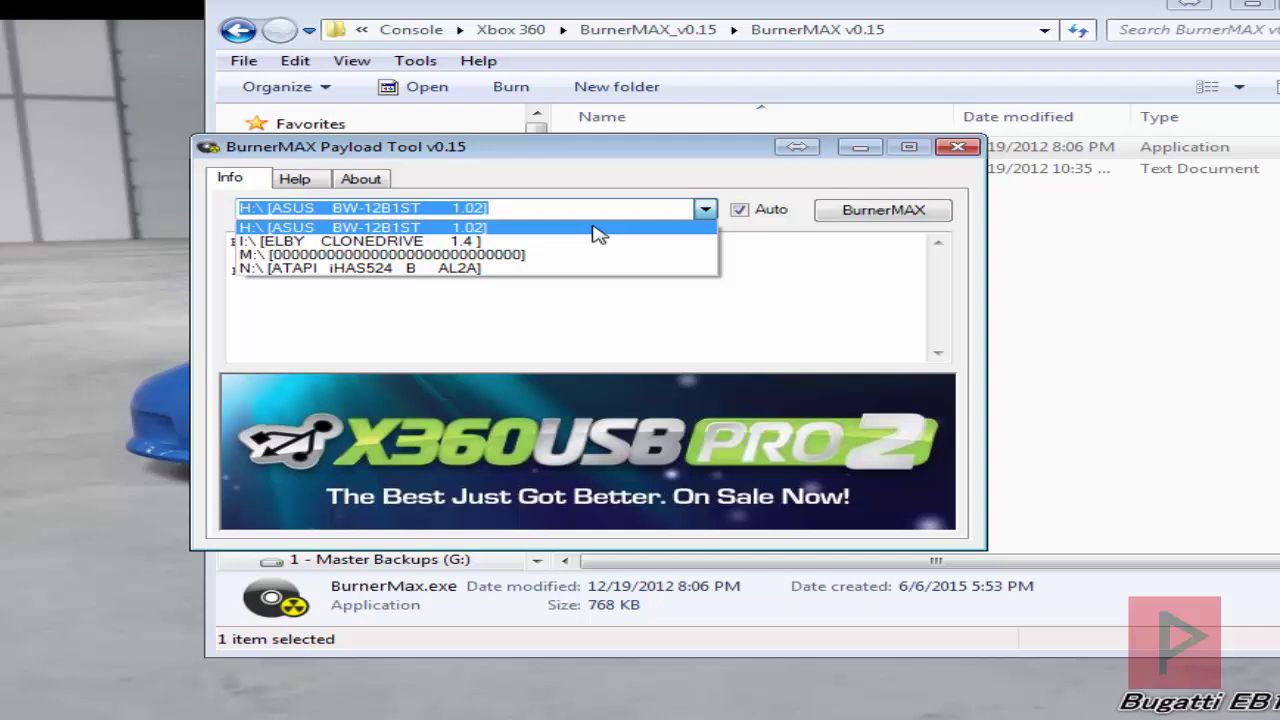
click(465, 268)
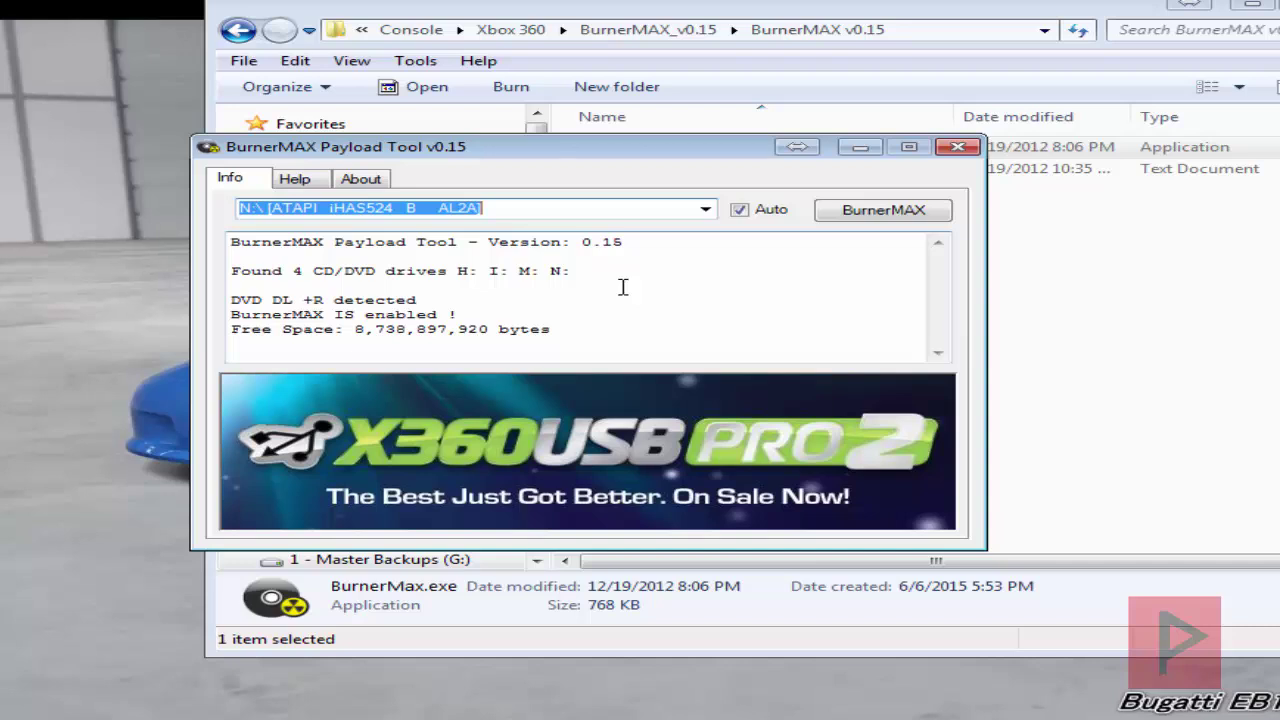
Resend the BurnerMAX payload, check the 8,738,897,920 bytes free, view Help, then close the tool
click(918, 212)
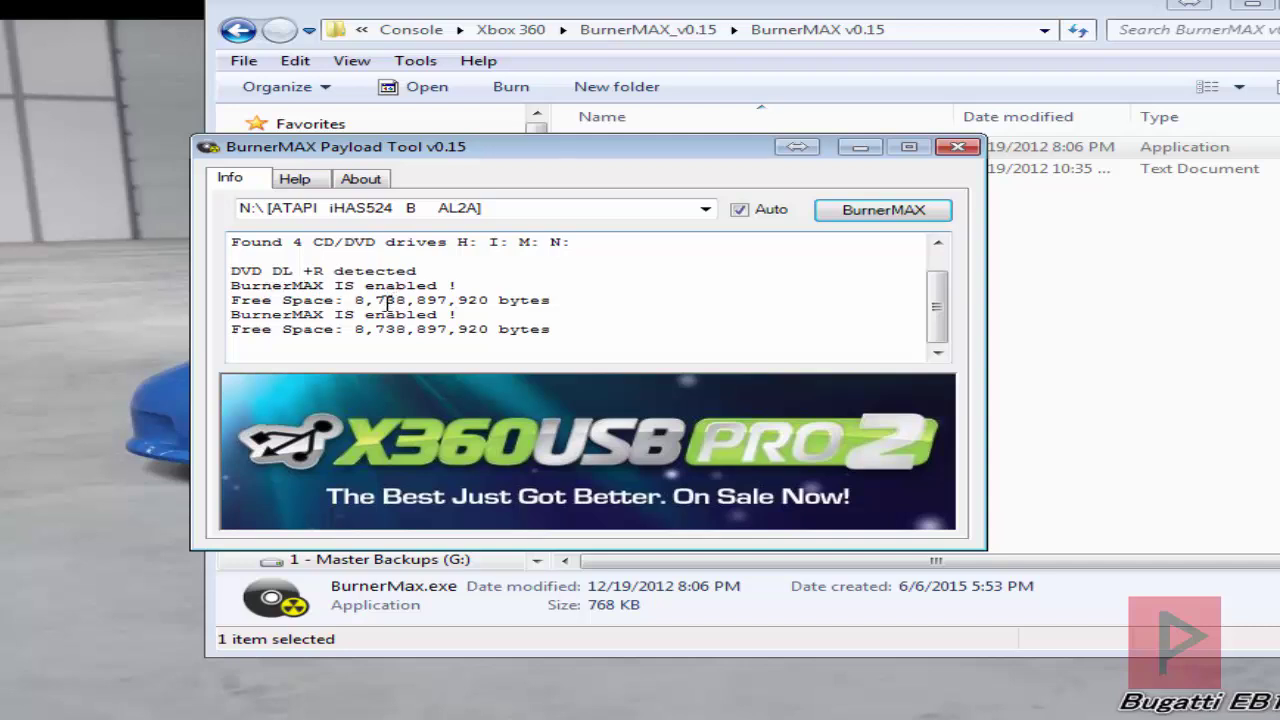
drag(355, 300, 520, 303)
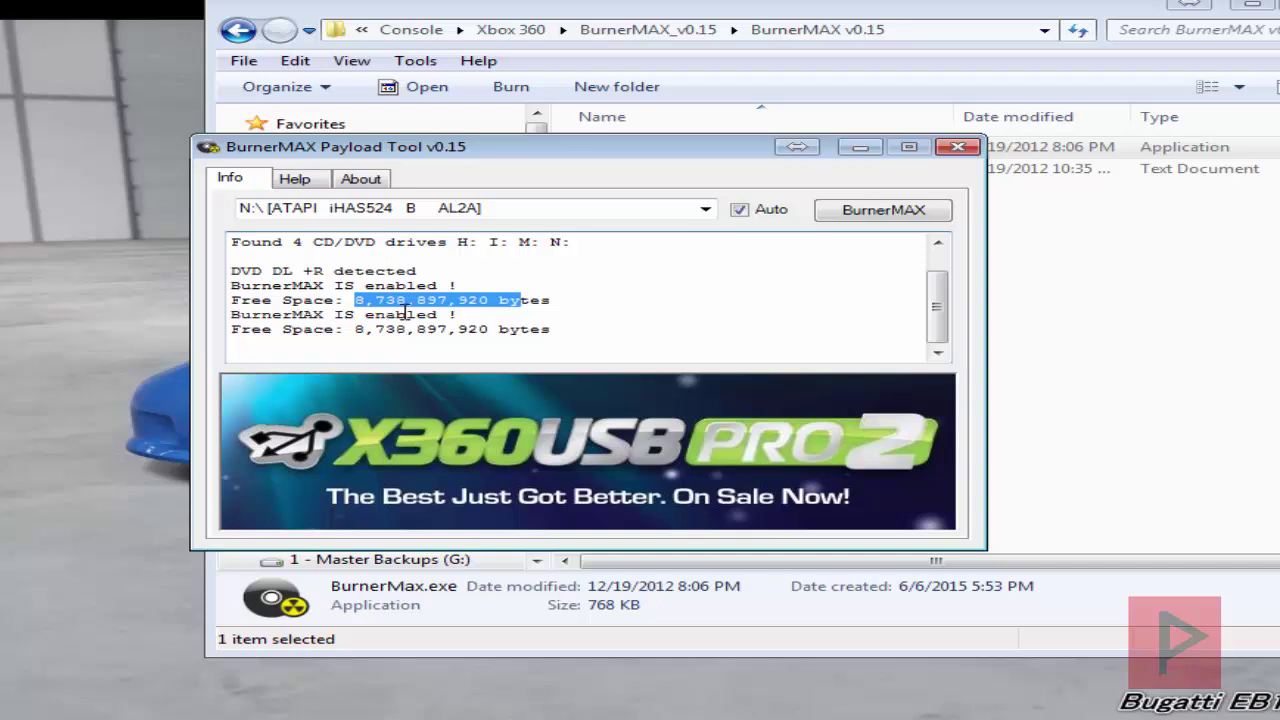
click(560, 312)
click(296, 180)
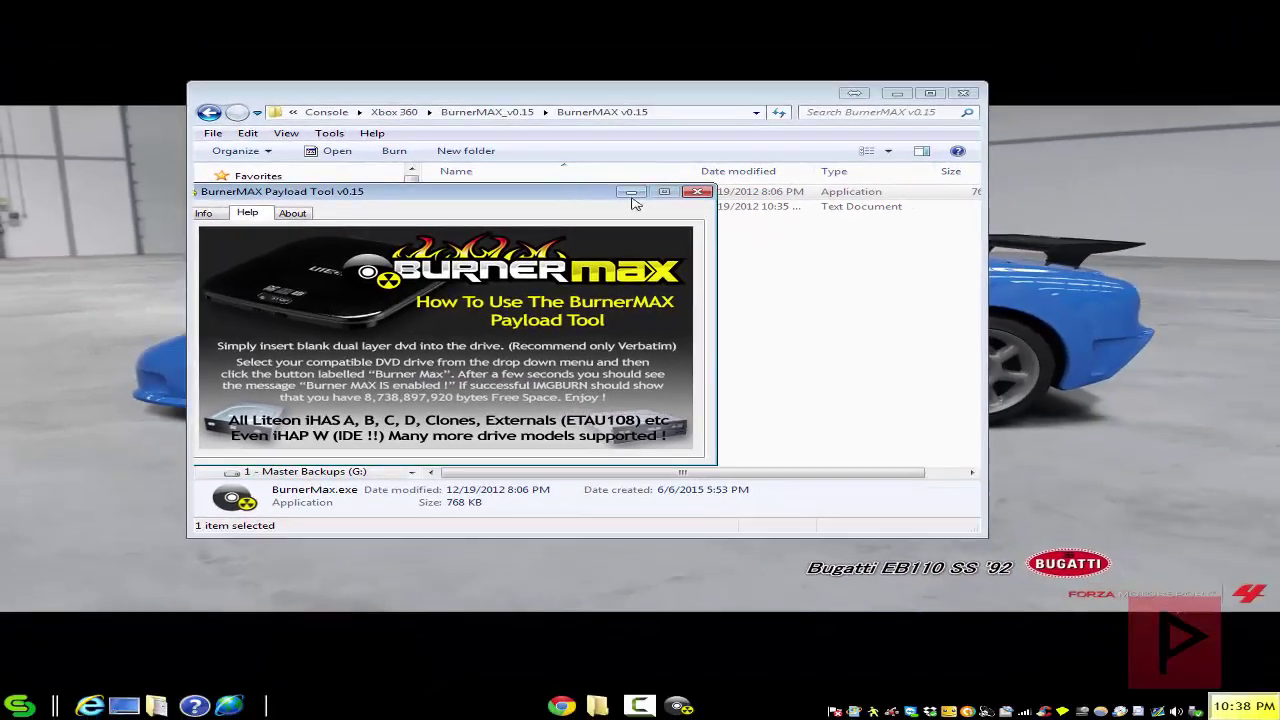
key(alt+F4)
Start ImgBurn from the quick launcher in 'Write image file to disc' mode and shift its windows left
click(714, 412)
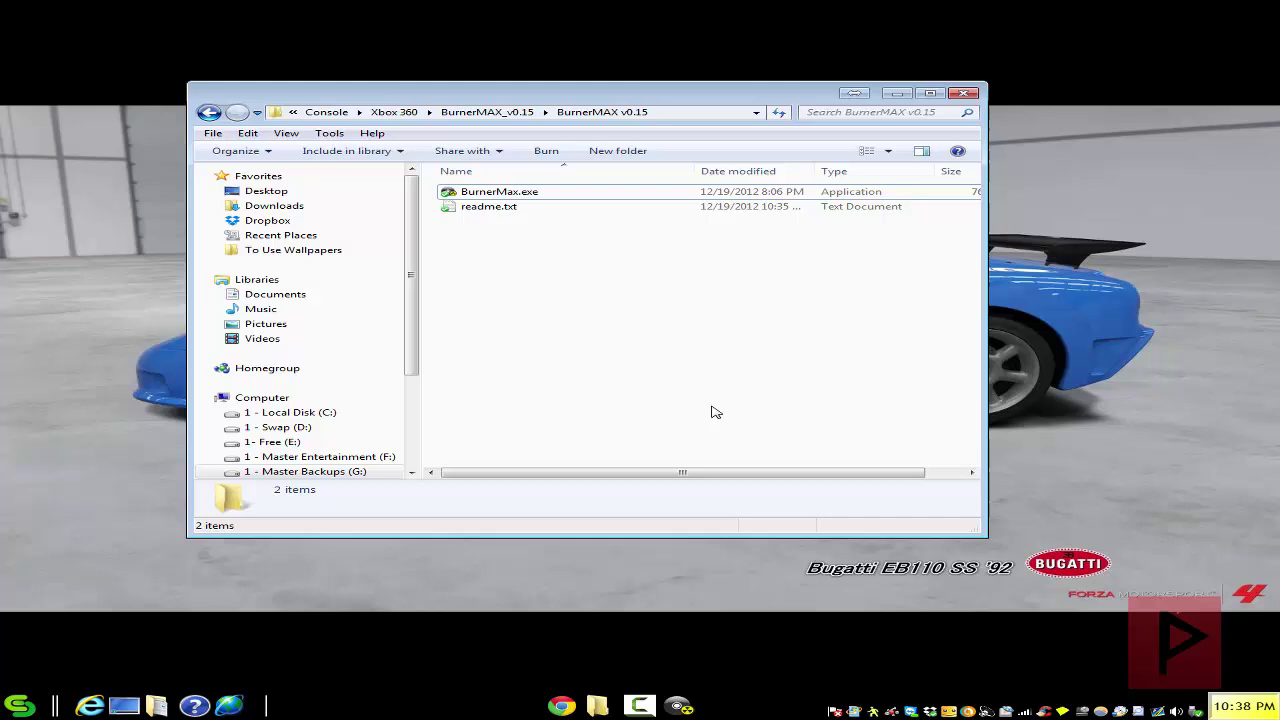
key(alt+space)
text(img)
key(Return)
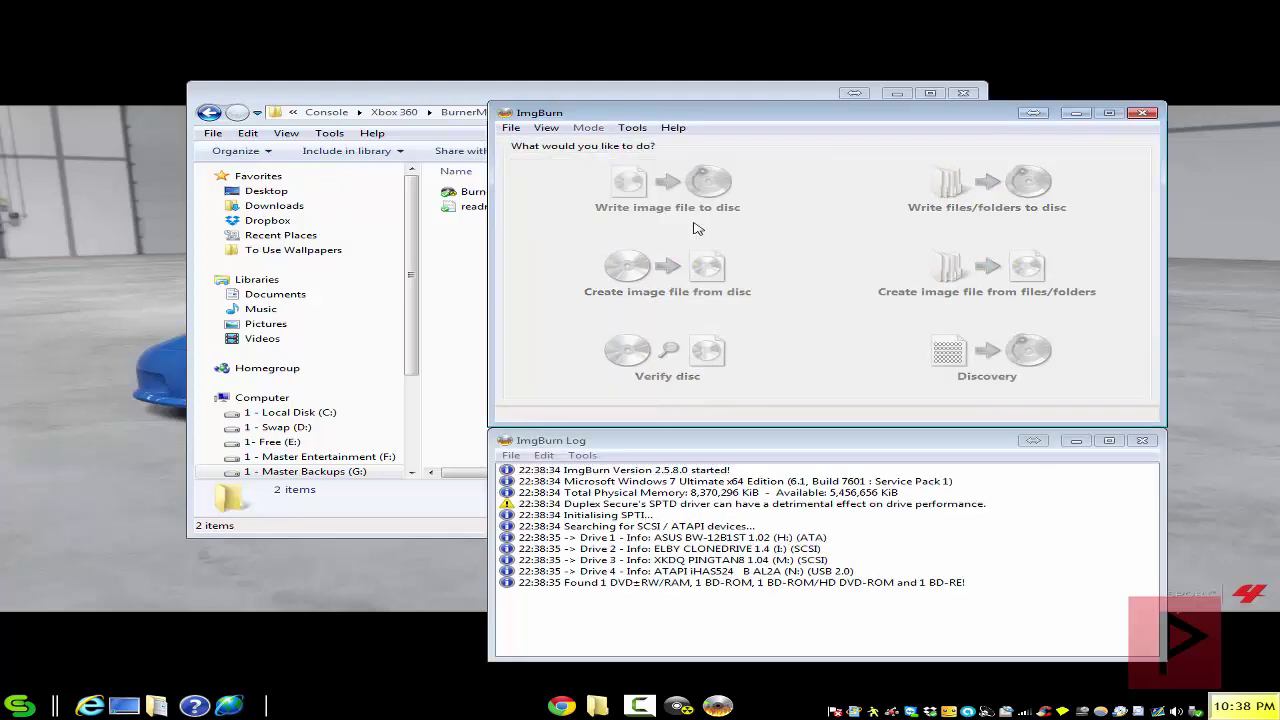
click(701, 200)
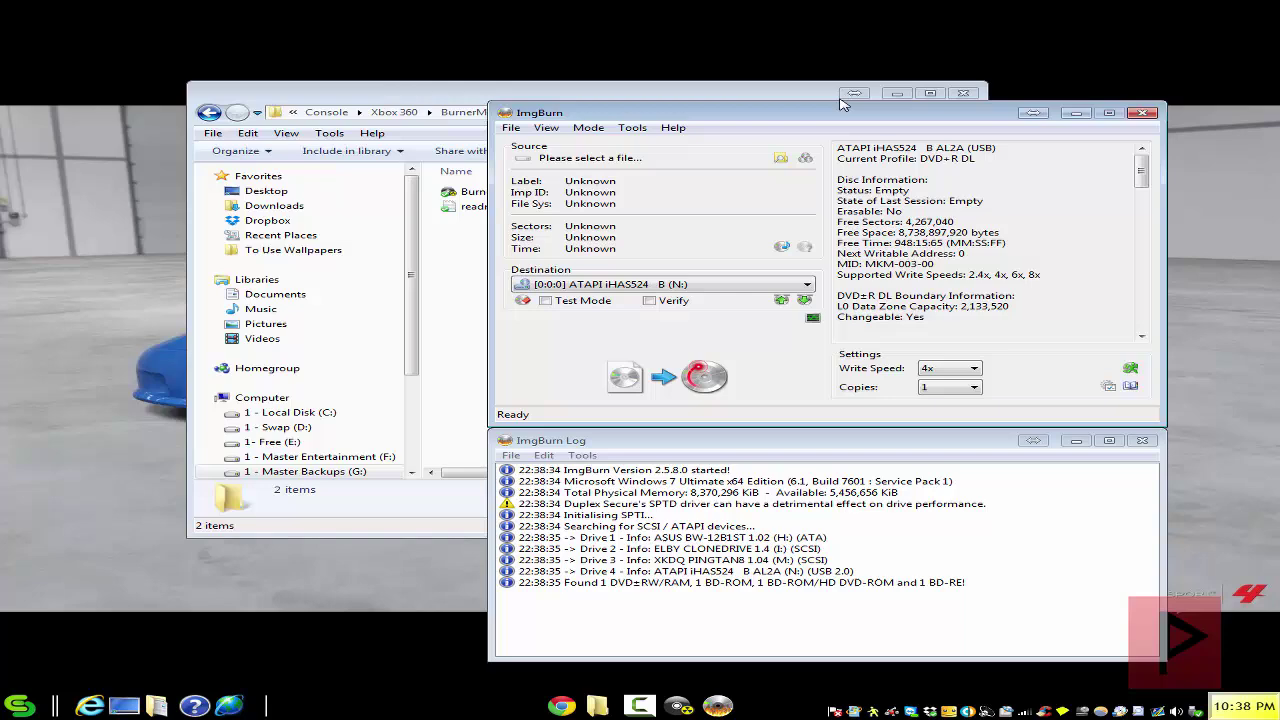
drag(830, 119, 607, 118)
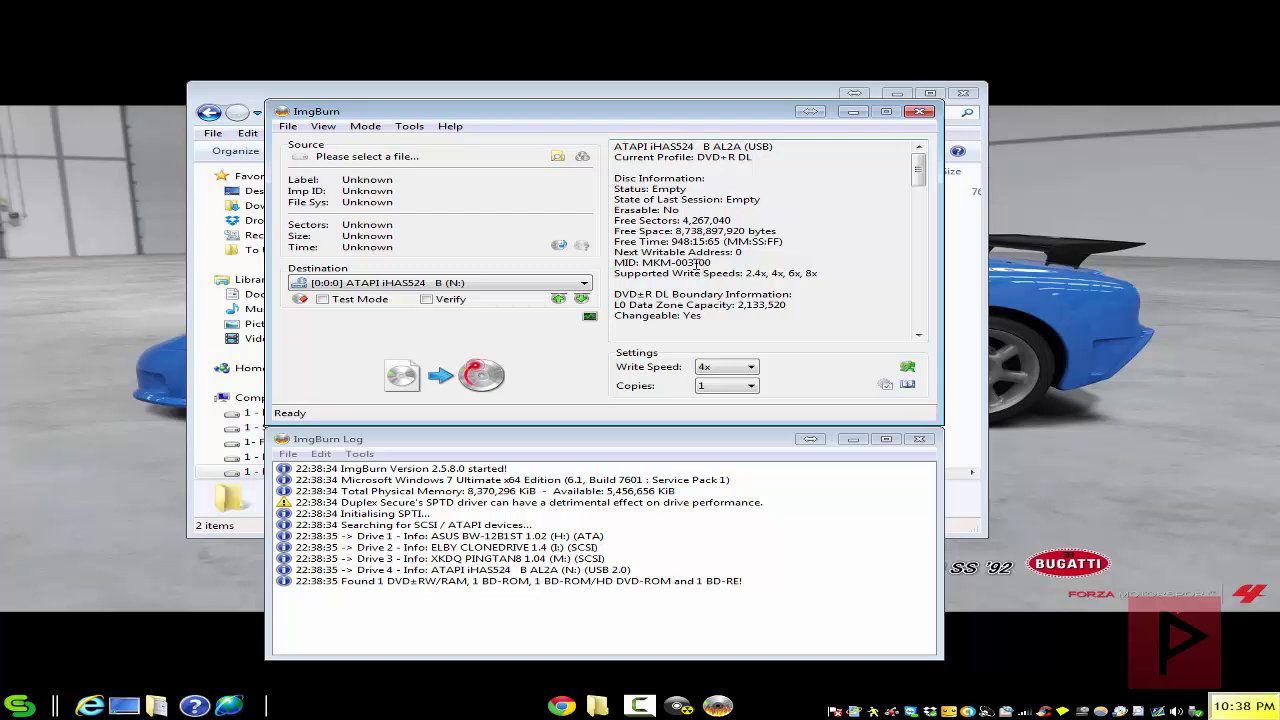
Open ImgBurn's Settings from the Tools menu and show the Write tab
click(410, 127)
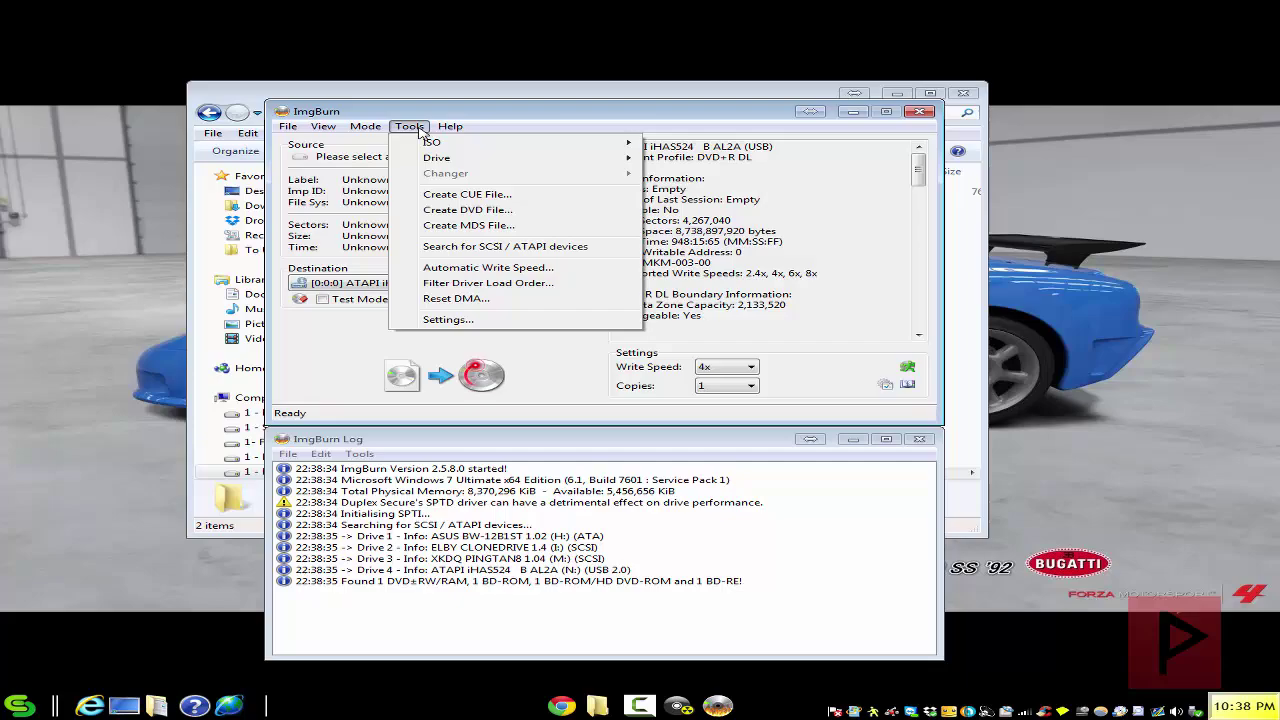
click(487, 320)
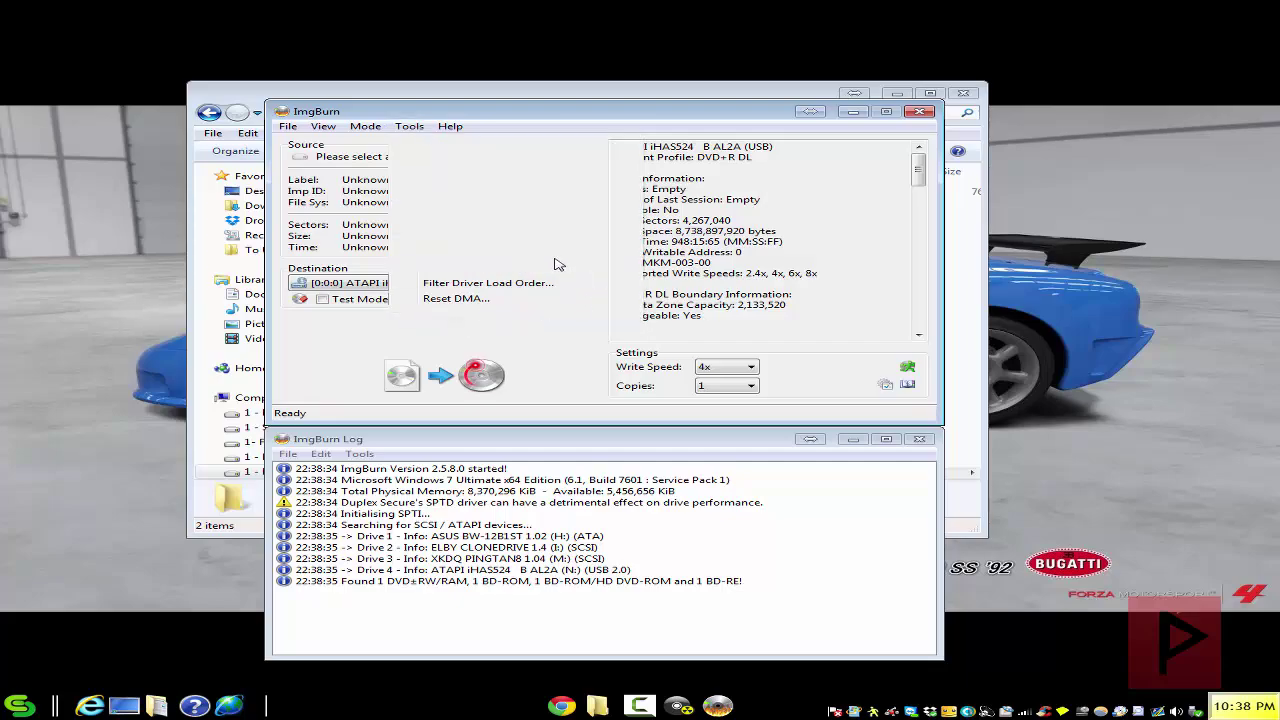
click(531, 108)
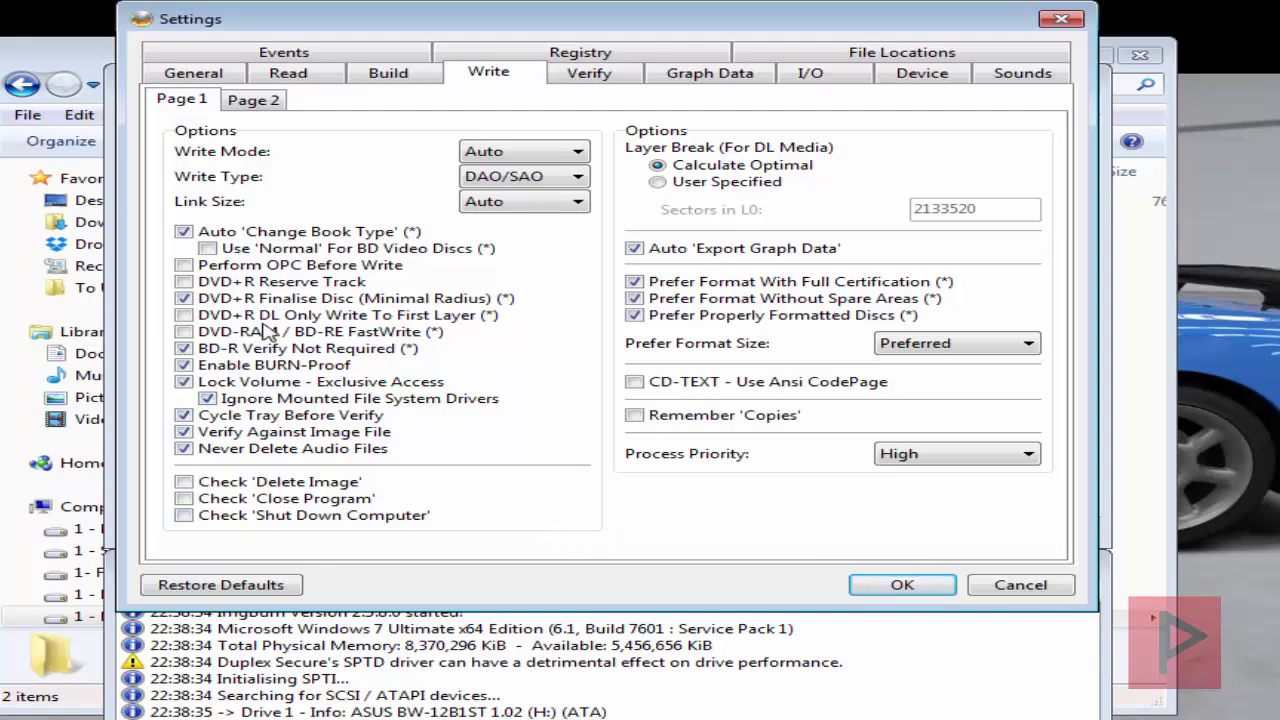
click(918, 584)
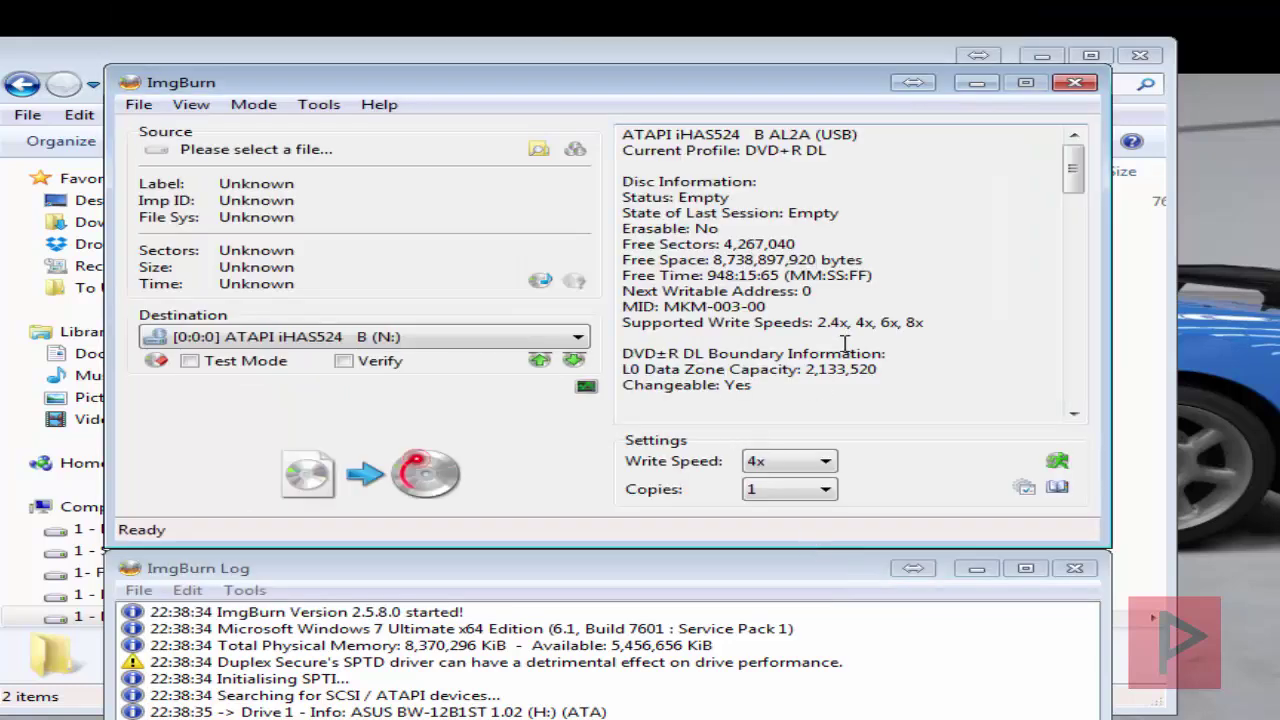
click(1024, 492)
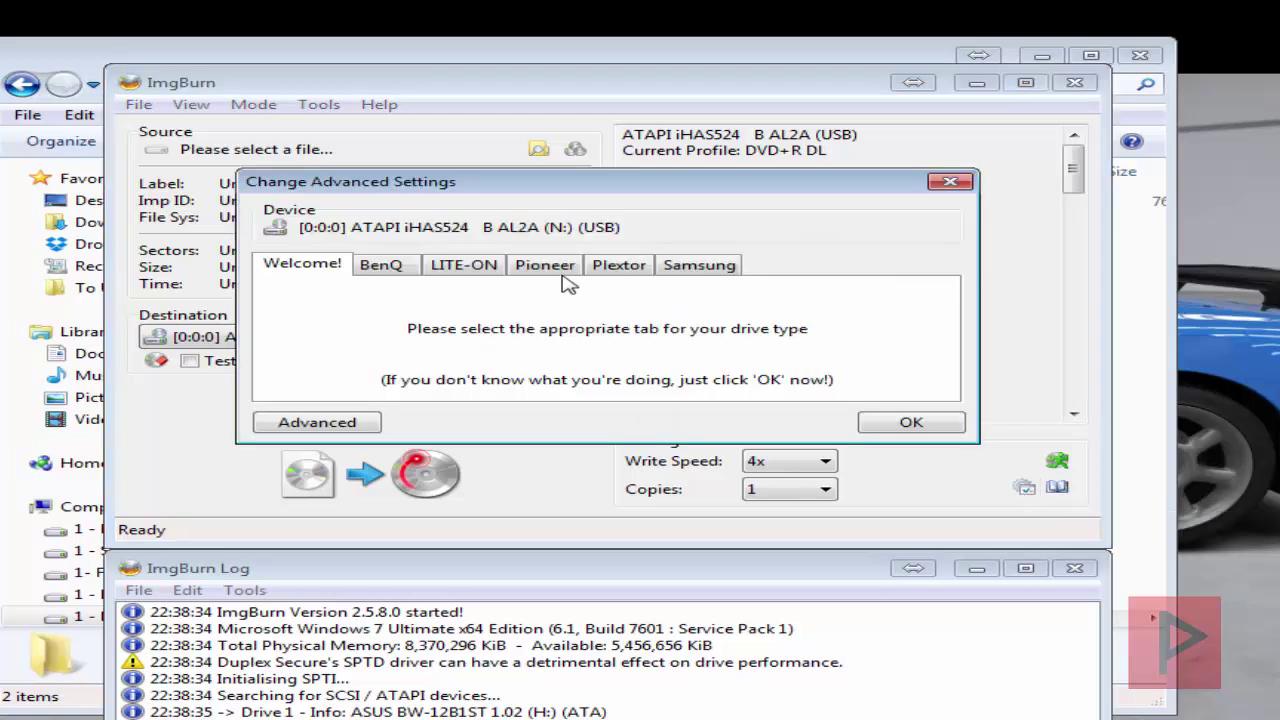
click(482, 272)
click(689, 306)
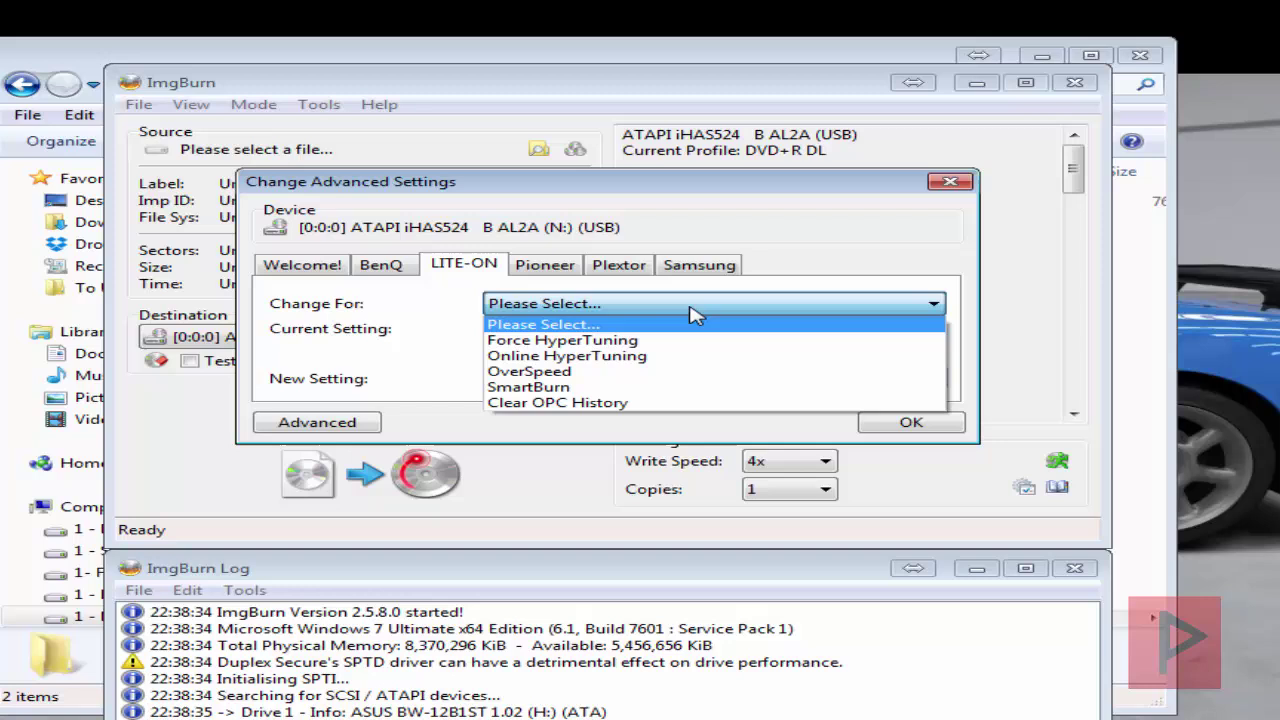
click(653, 341)
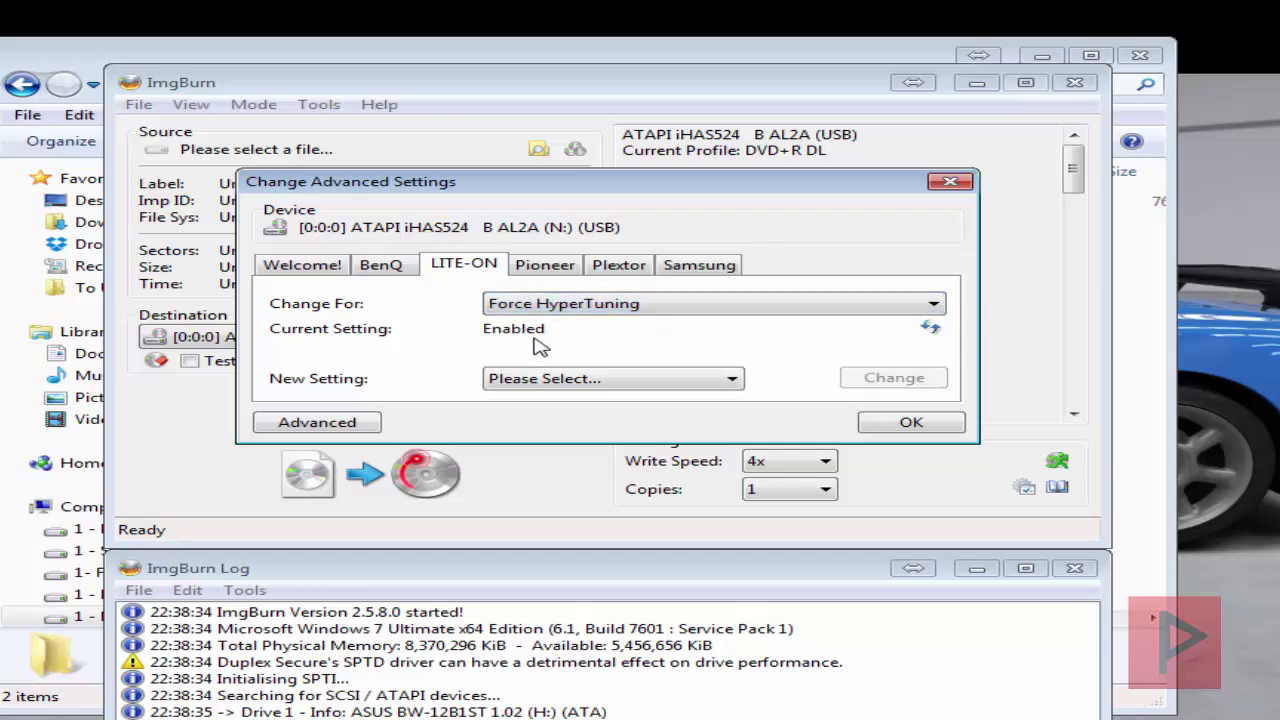
click(594, 310)
click(588, 354)
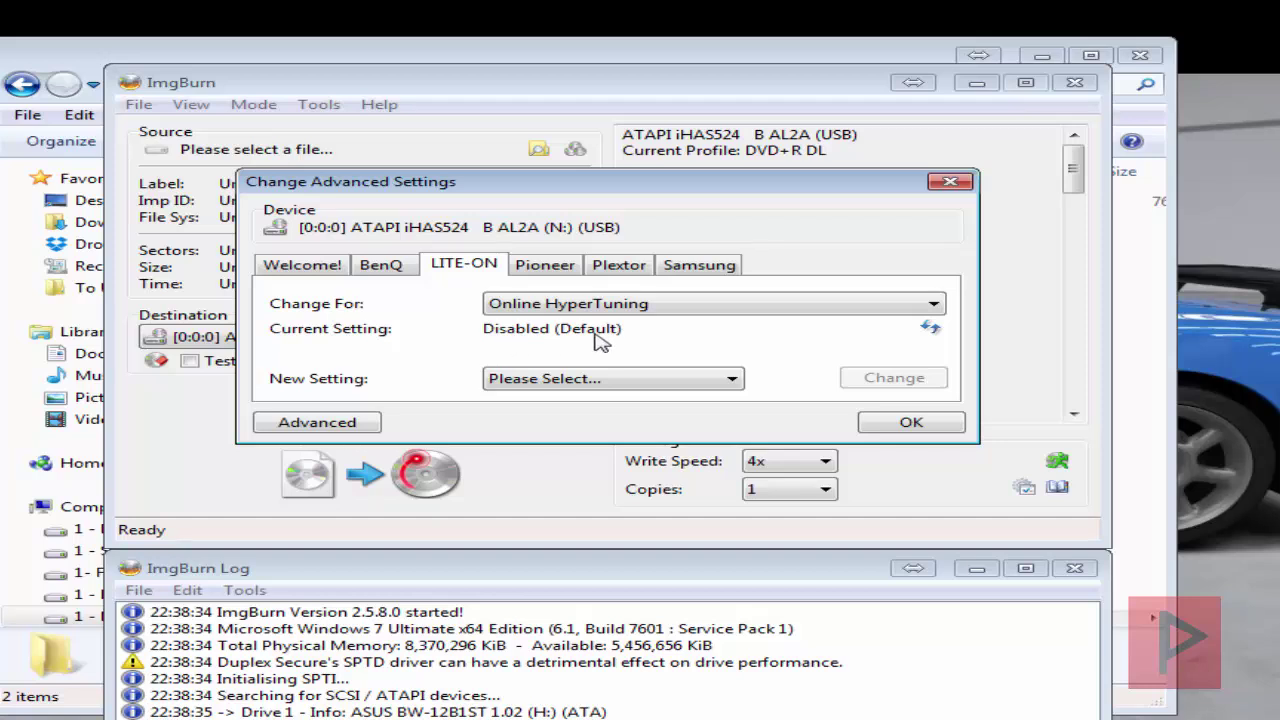
click(595, 305)
click(579, 368)
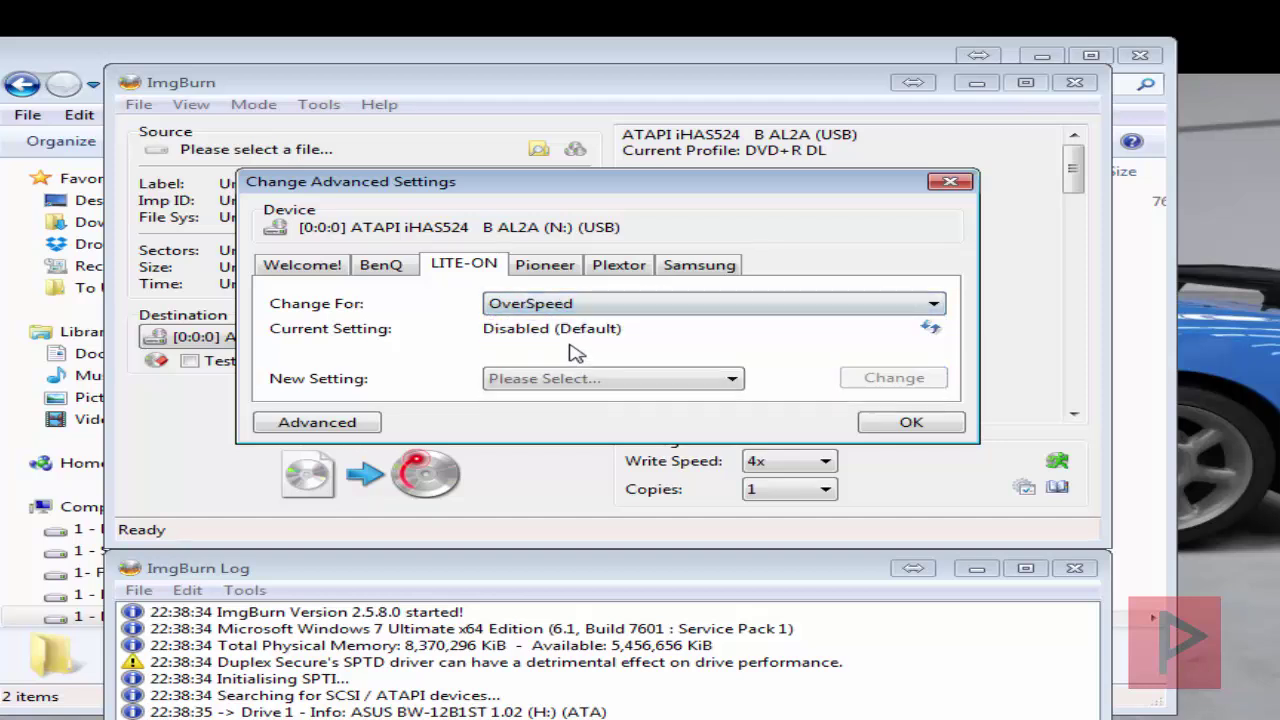
click(662, 305)
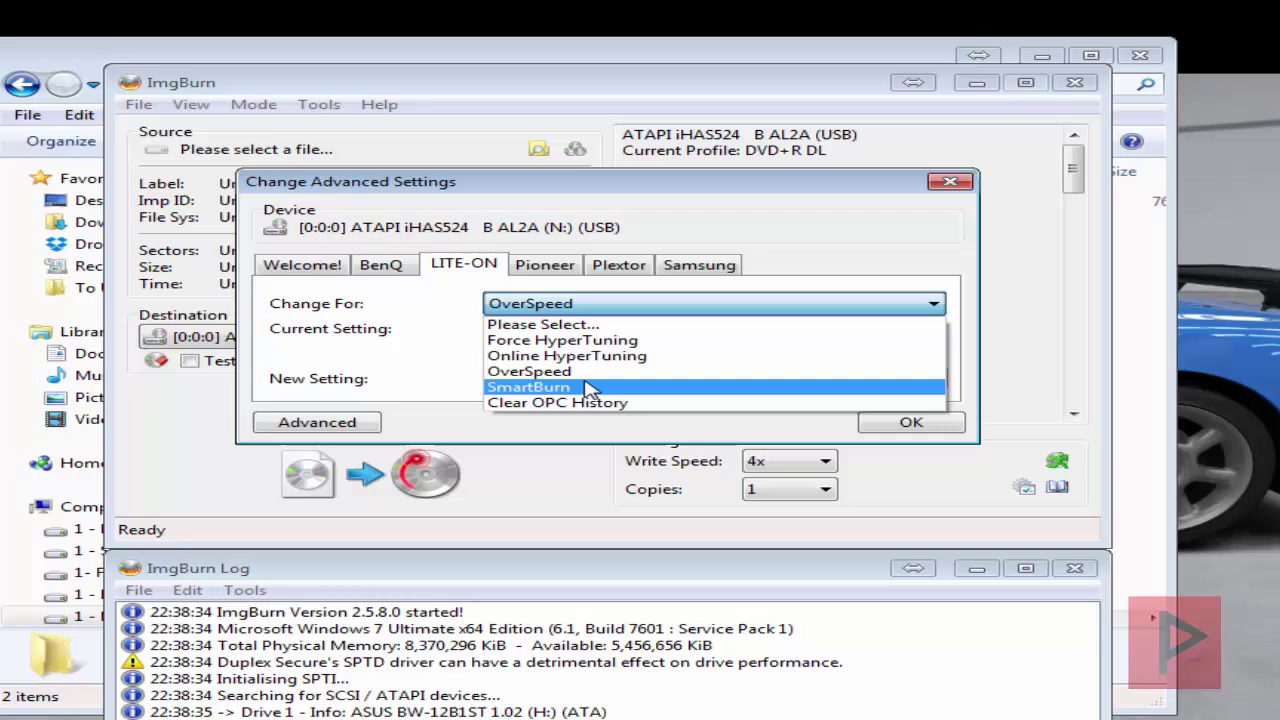
click(588, 387)
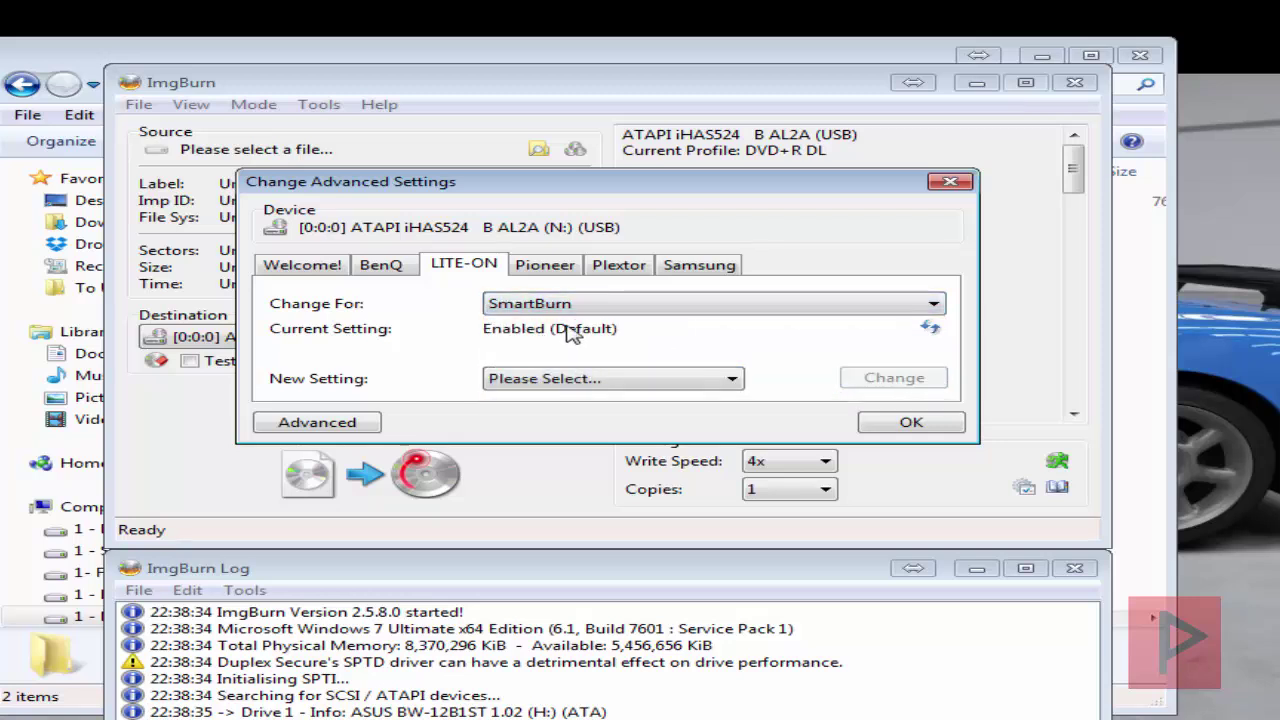
click(596, 305)
click(588, 403)
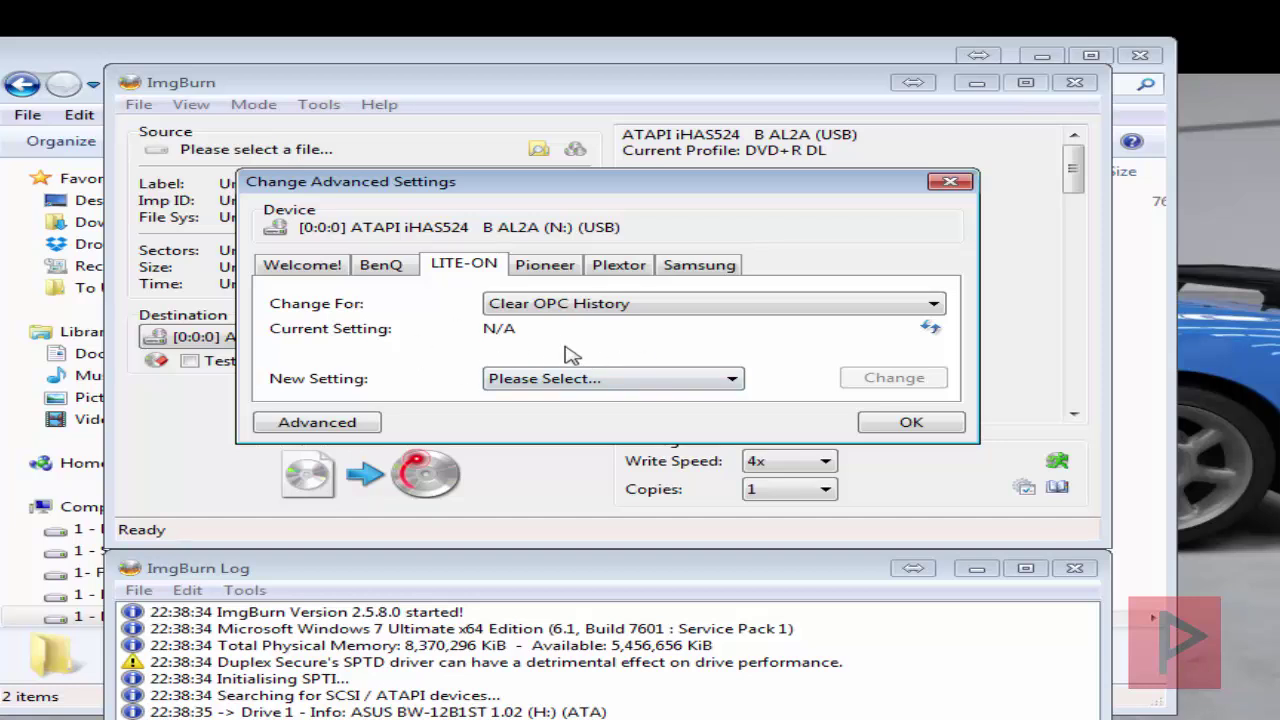
click(652, 306)
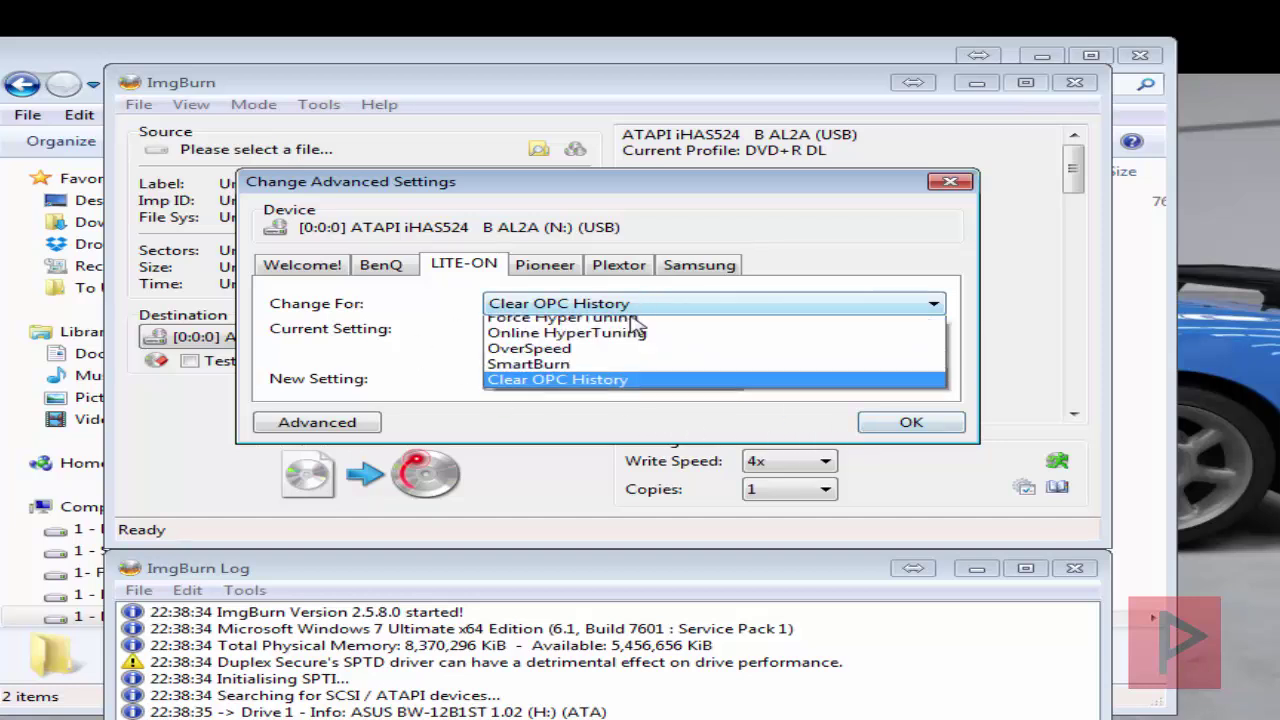
click(631, 317)
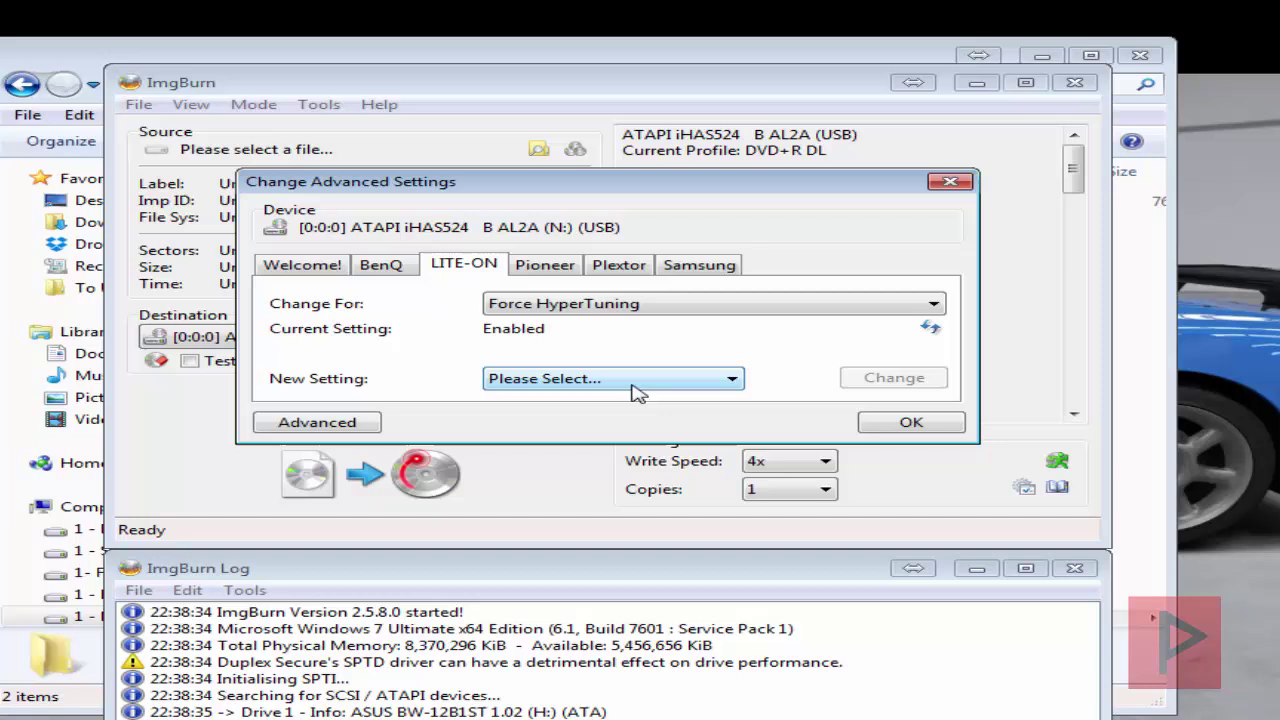
click(631, 391)
click(700, 356)
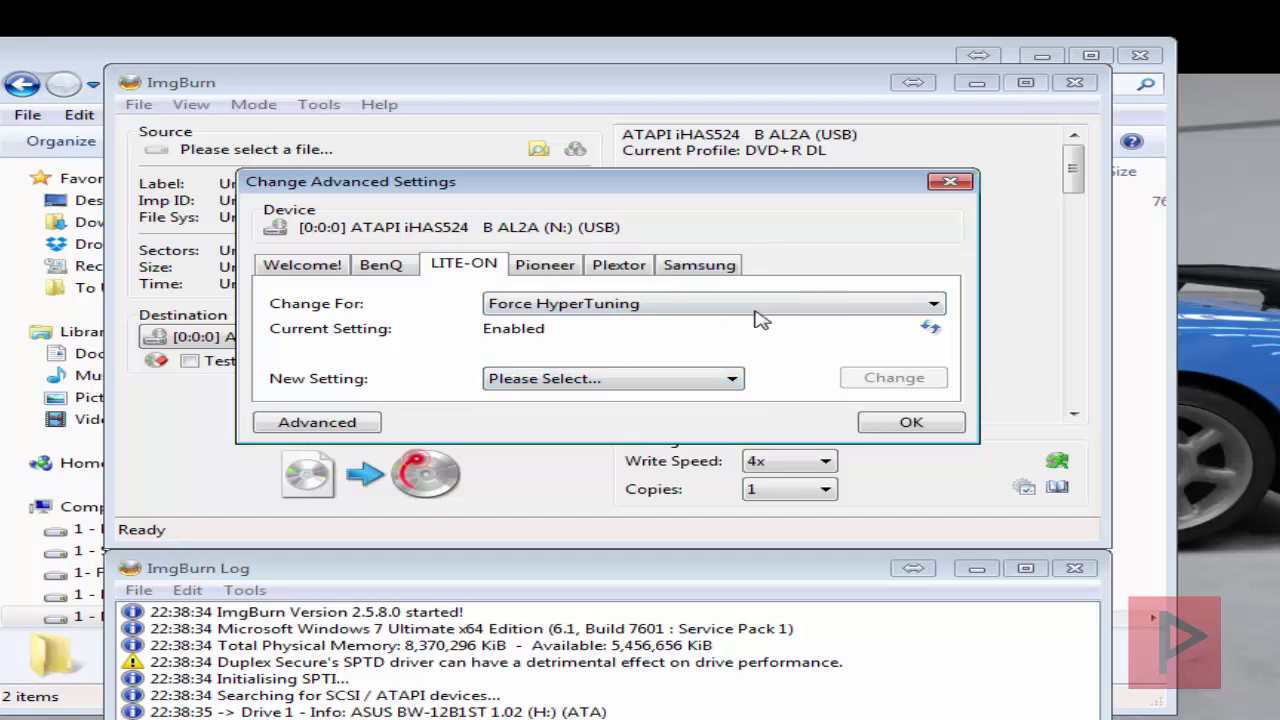
click(950, 181)
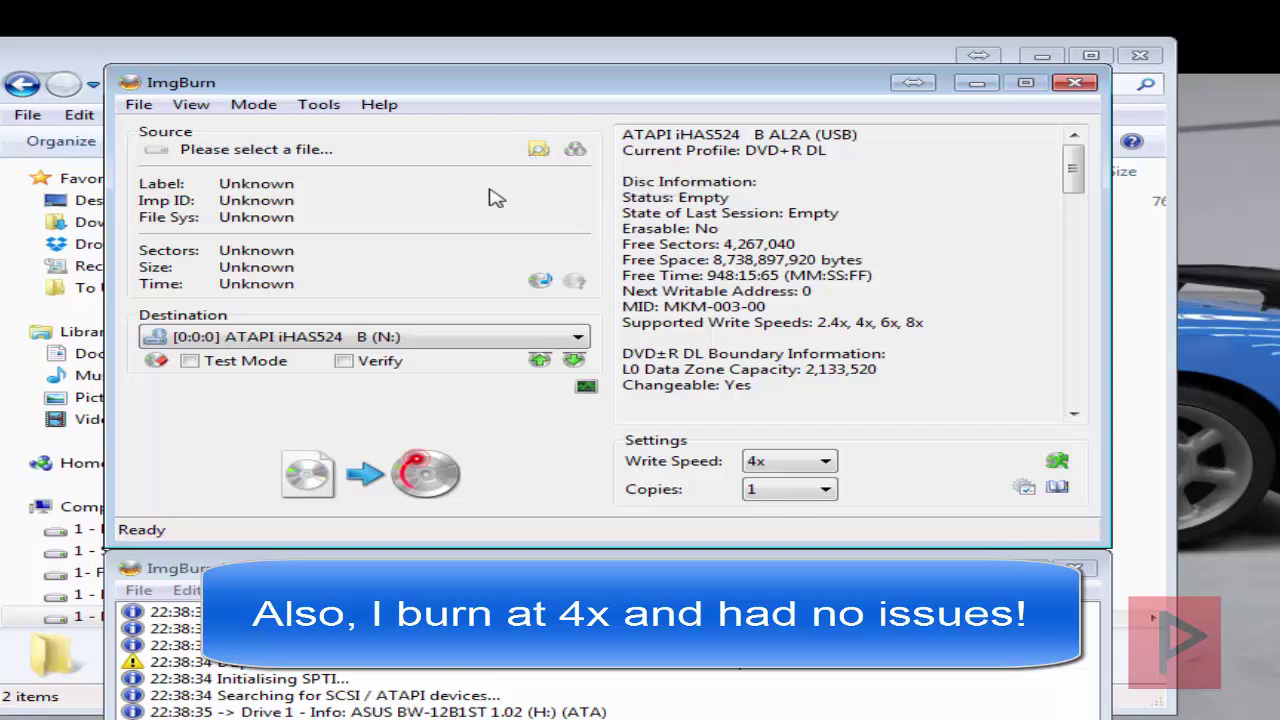
click(381, 340)
click(343, 355)
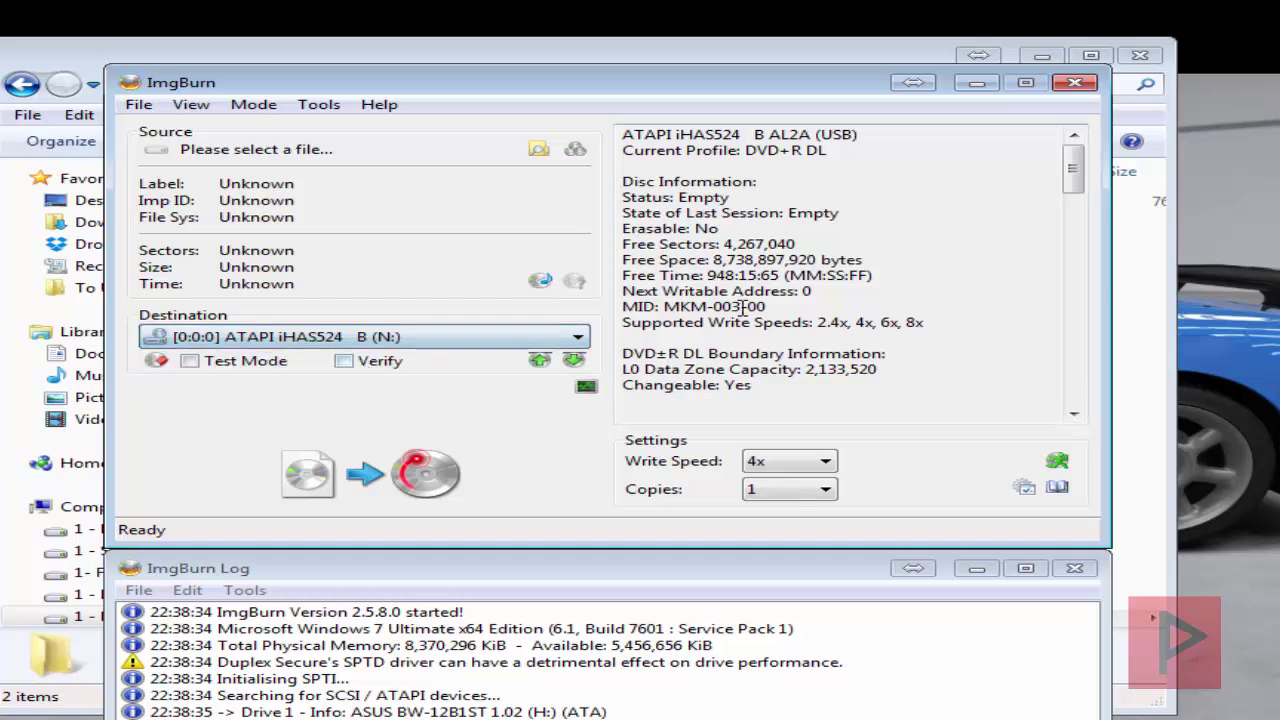
drag(713, 260, 821, 262)
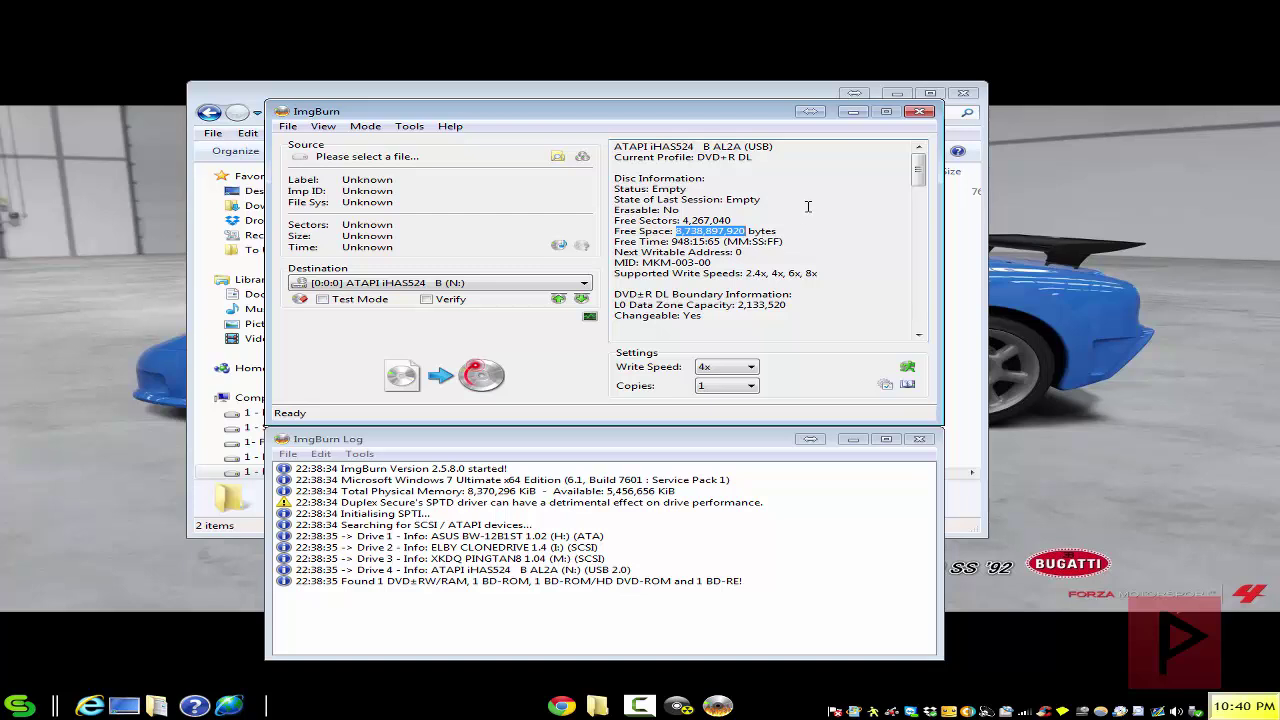
Minimise ImgBurn and the BurnerMAX v0.15 folder window to reveal the desktop
click(853, 112)
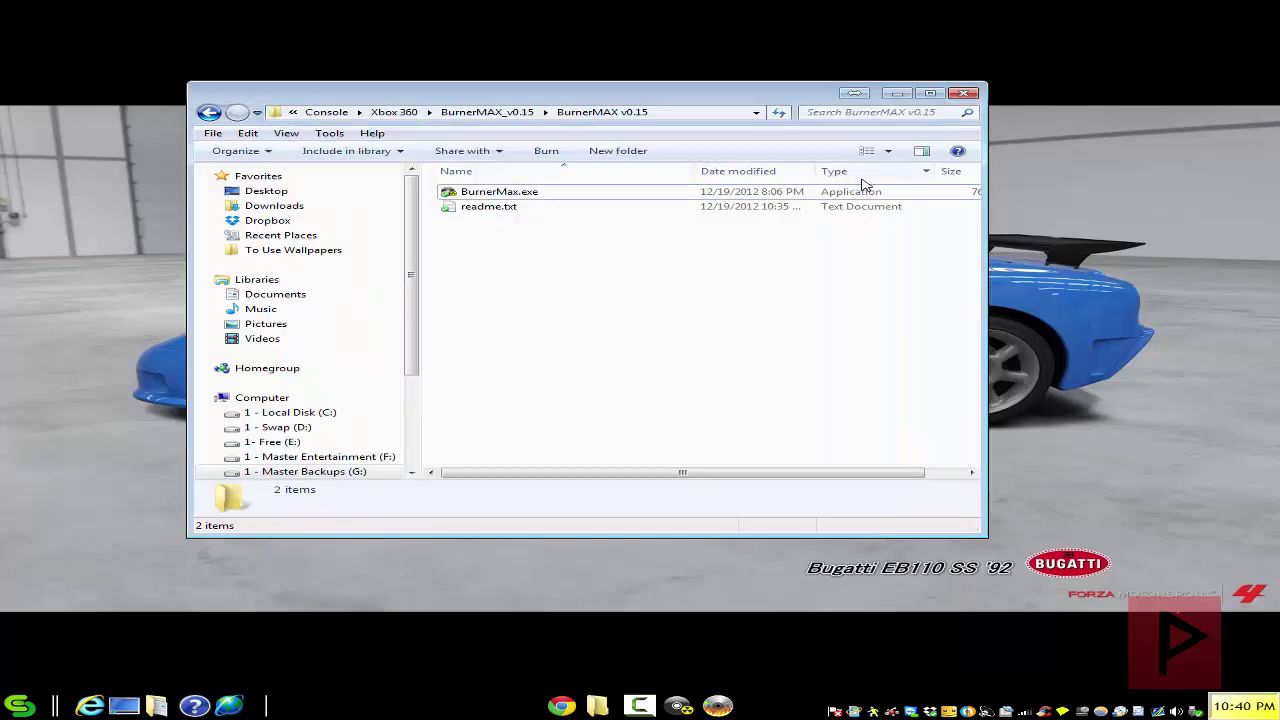
click(896, 93)
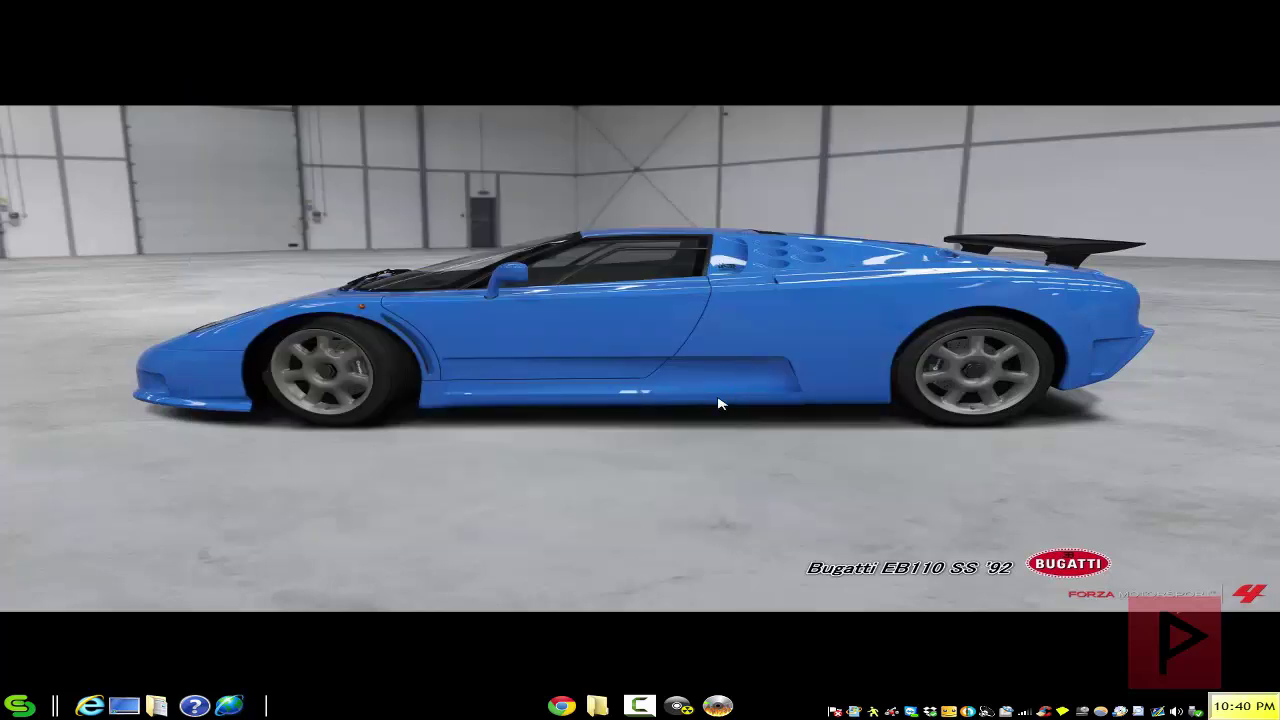